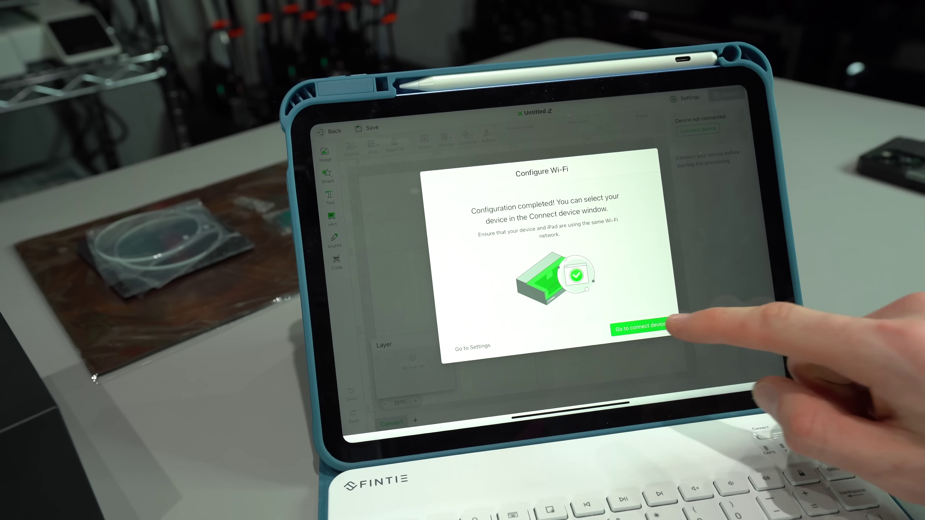
# Step: Proceed from the Configure Wi-Fi dialog to the Connect device window, which lists no devices yet
pyautogui.click(643, 327)
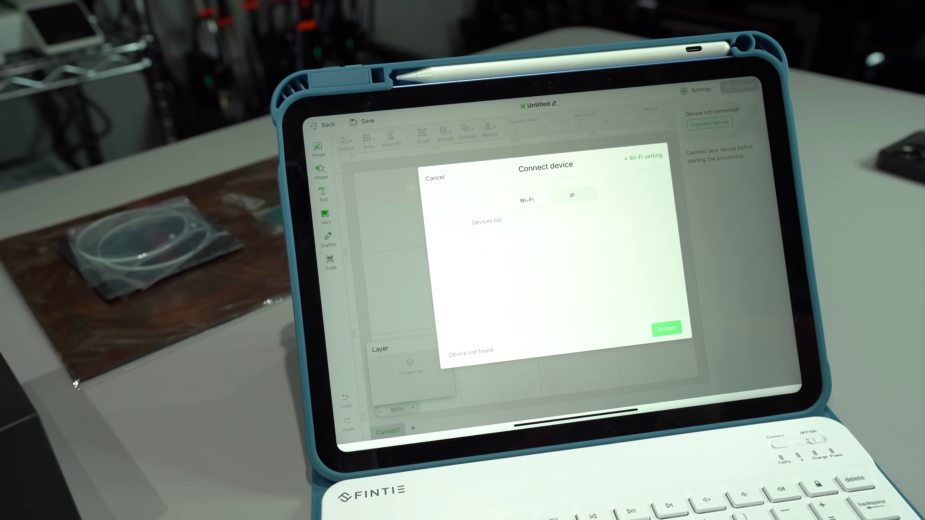